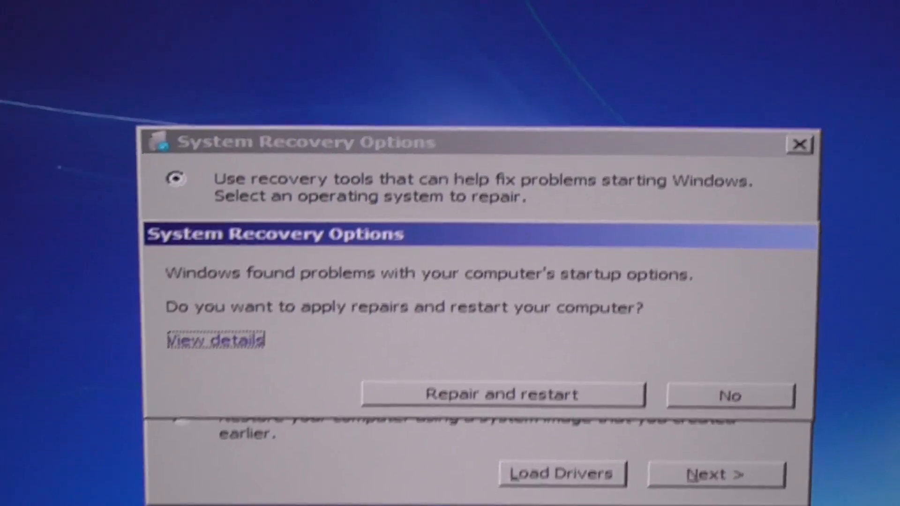
Step: Move focus between the repair actions while viewing the Boot Manager and Windows 10 VHD details
key(Tab)
key(Tab)
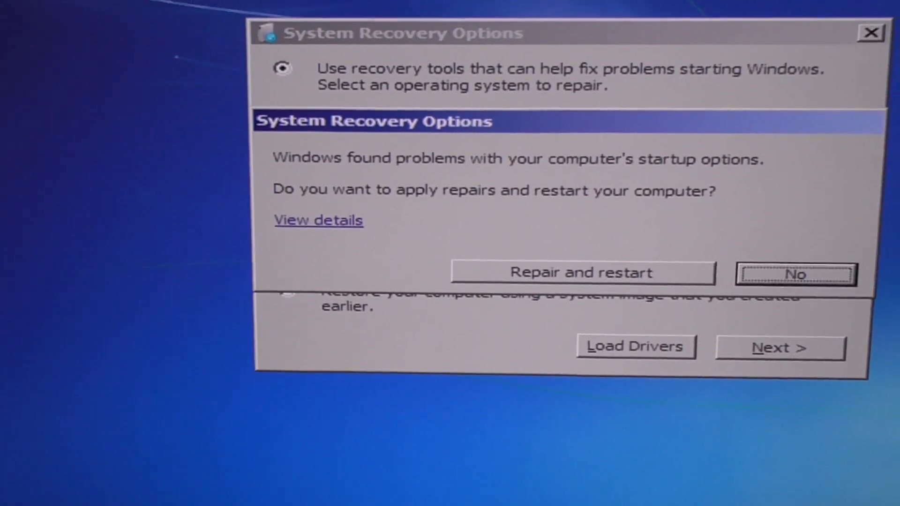
key(Tab)
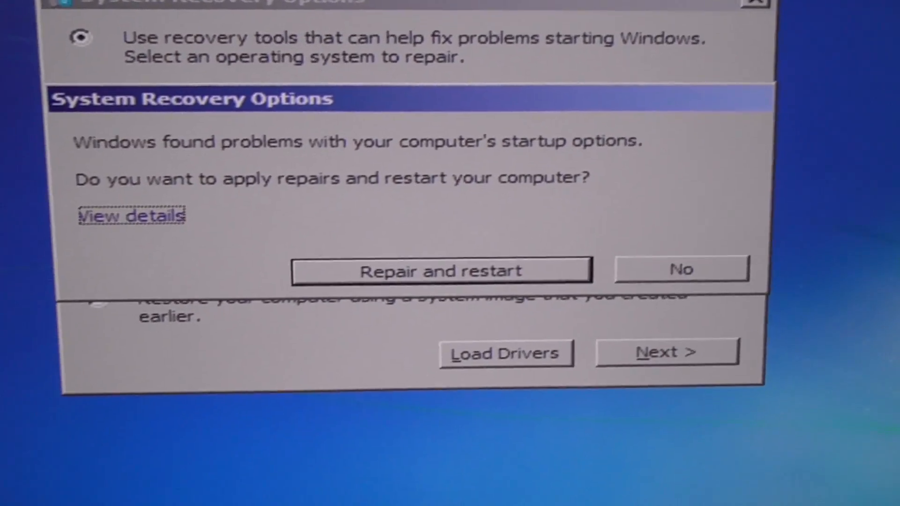
key(Return)
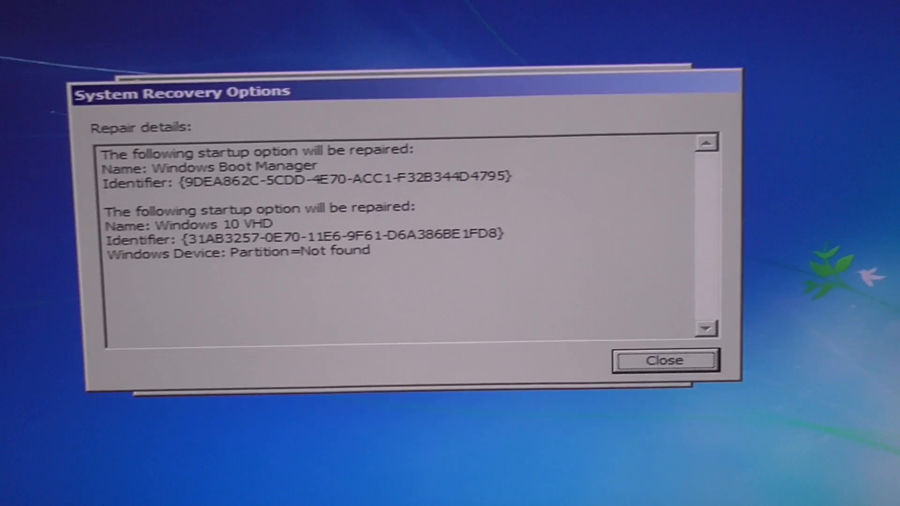
key(Return)
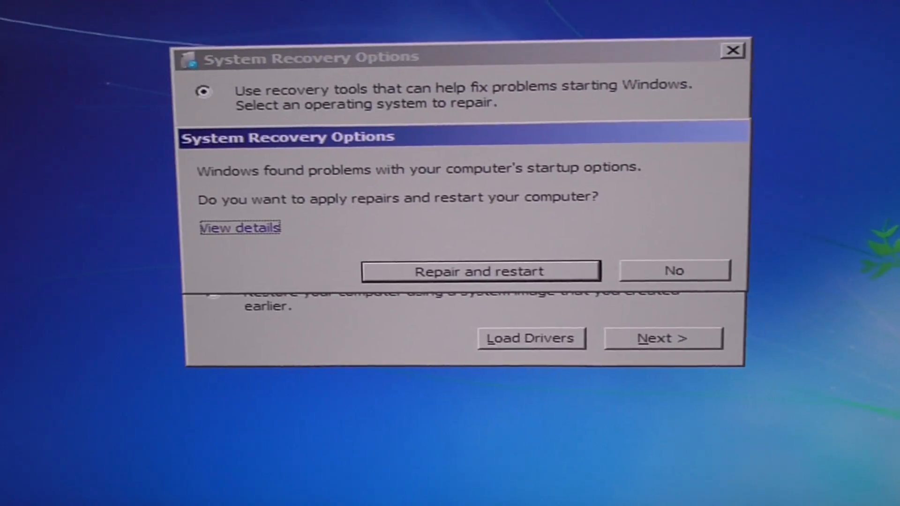
Step: Move focus to the Repair and restart option on the startup-problems prompt
key(Tab)
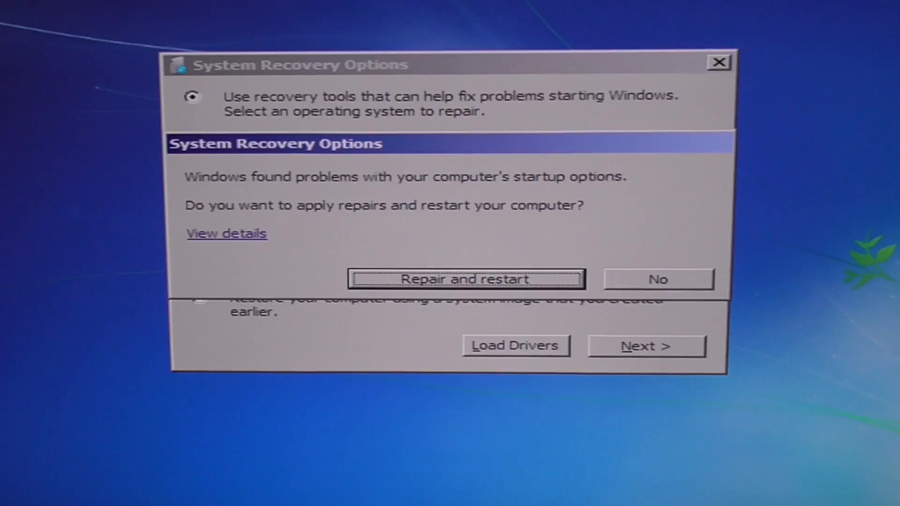